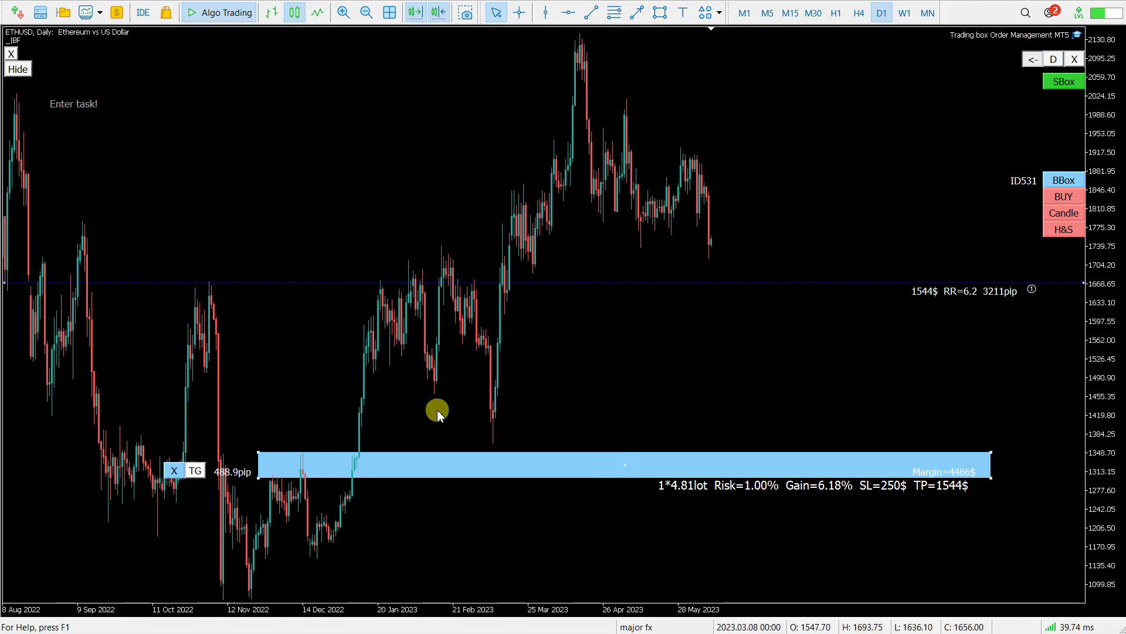
Stretch the buy box's stop down to 544.4 pip.
{"action": "left_click_drag", "start_coordinate": [259, 477], "coordinate": [255, 481]}
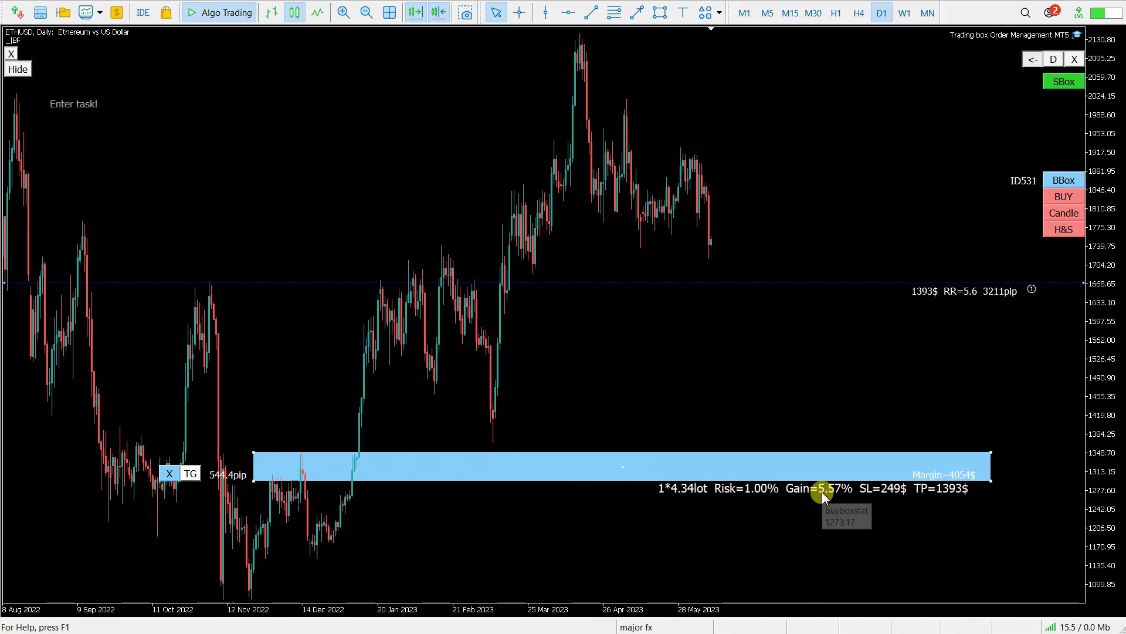
Lower the take-profit line to 1321$, giving RR 5.3 and 5.28% gain.
{"action": "left_click_drag", "start_coordinate": [818, 283], "coordinate": [824, 294]}
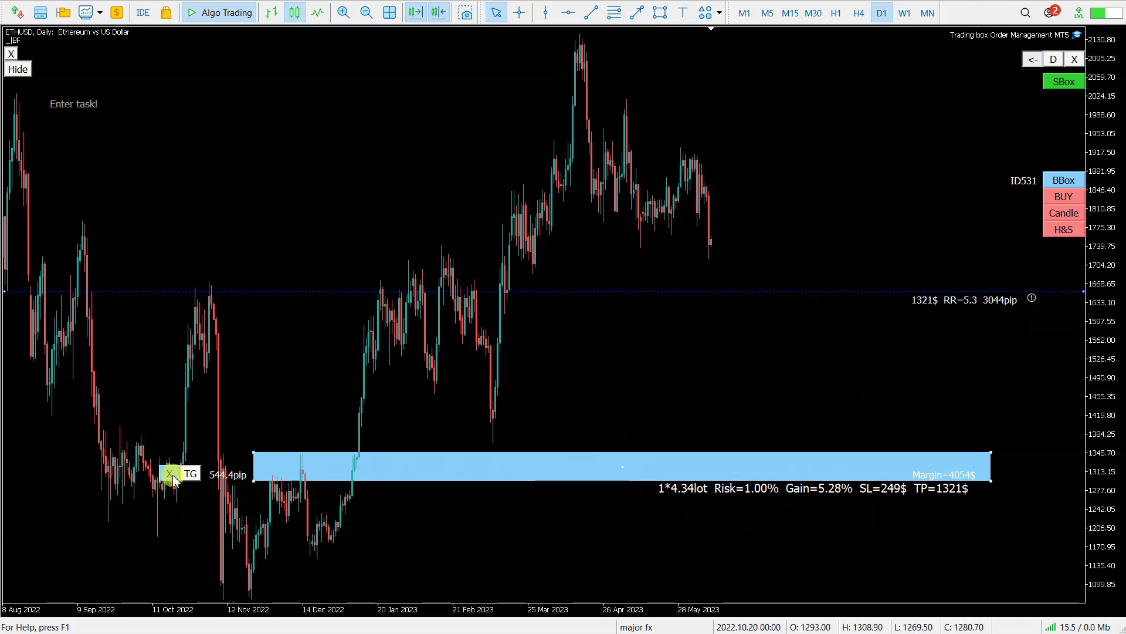
Add a second order with Order func +1 and raise its target to 1290$ at RR 10.3.
{"action": "mouse_move", "coordinate": [168, 478]}
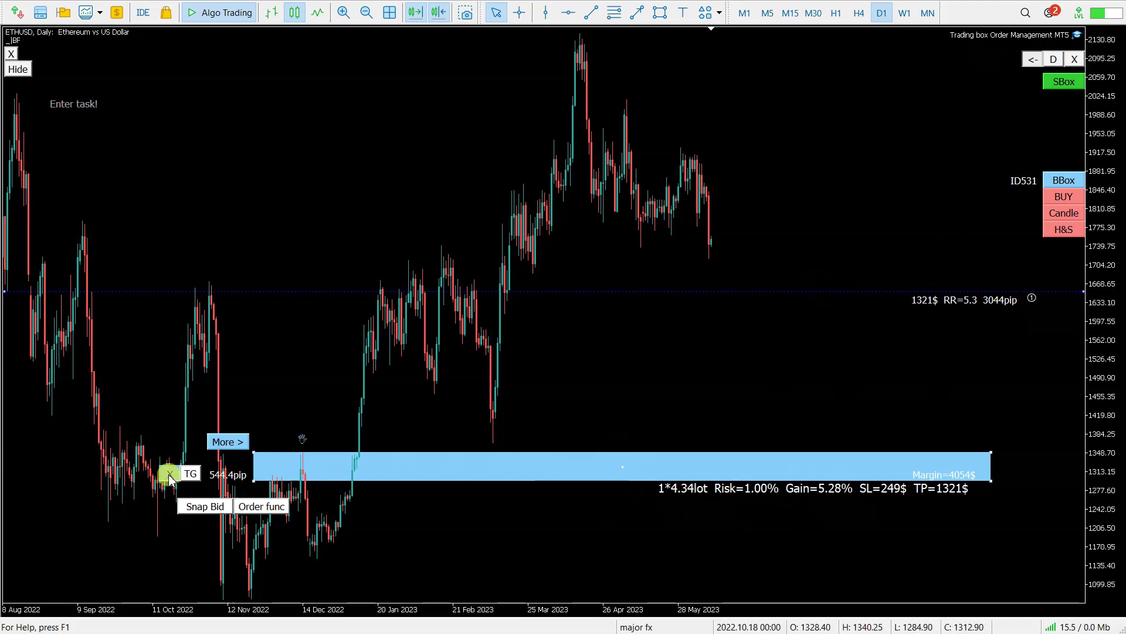
{"action": "left_click", "coordinate": [265, 509]}
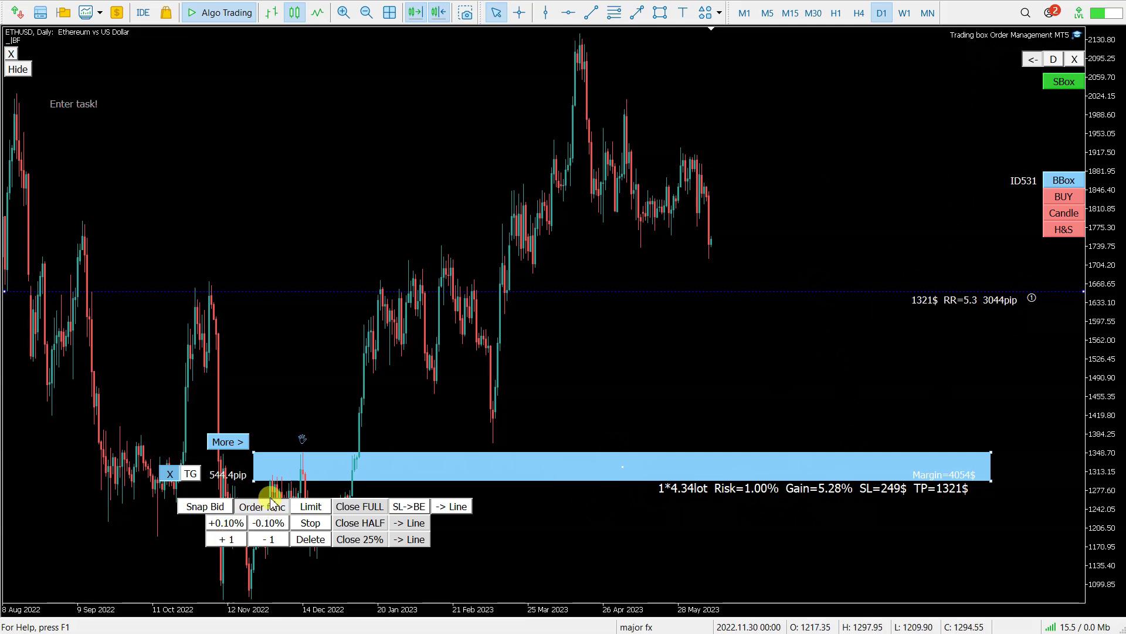
{"action": "left_click", "coordinate": [226, 538]}
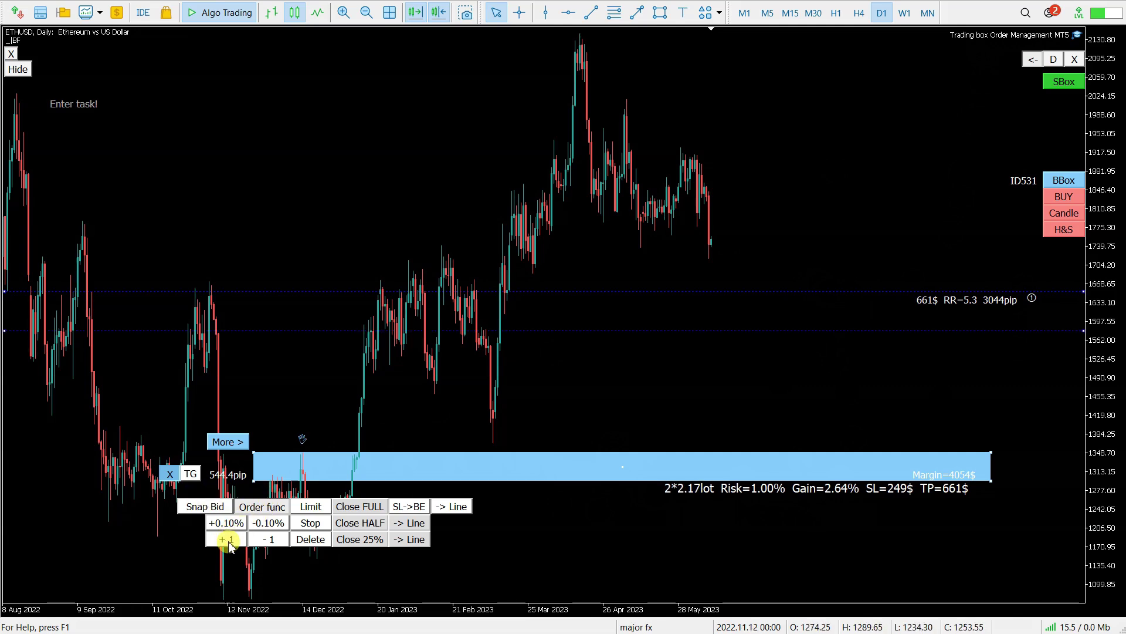
{"action": "left_click_drag", "start_coordinate": [763, 333], "coordinate": [772, 143]}
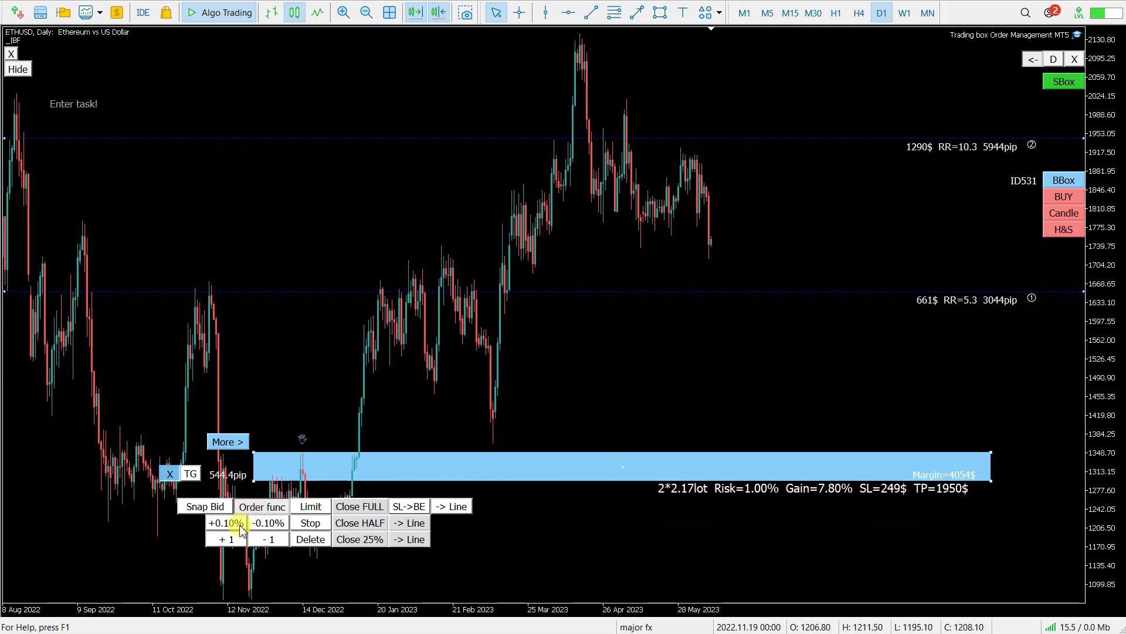
Lower risk in five 0.10% steps to 0.50% (2*1.08 lot), then close the Order func panel.
{"action": "left_click", "coordinate": [277, 529]}
{"action": "left_click", "coordinate": [277, 530]}
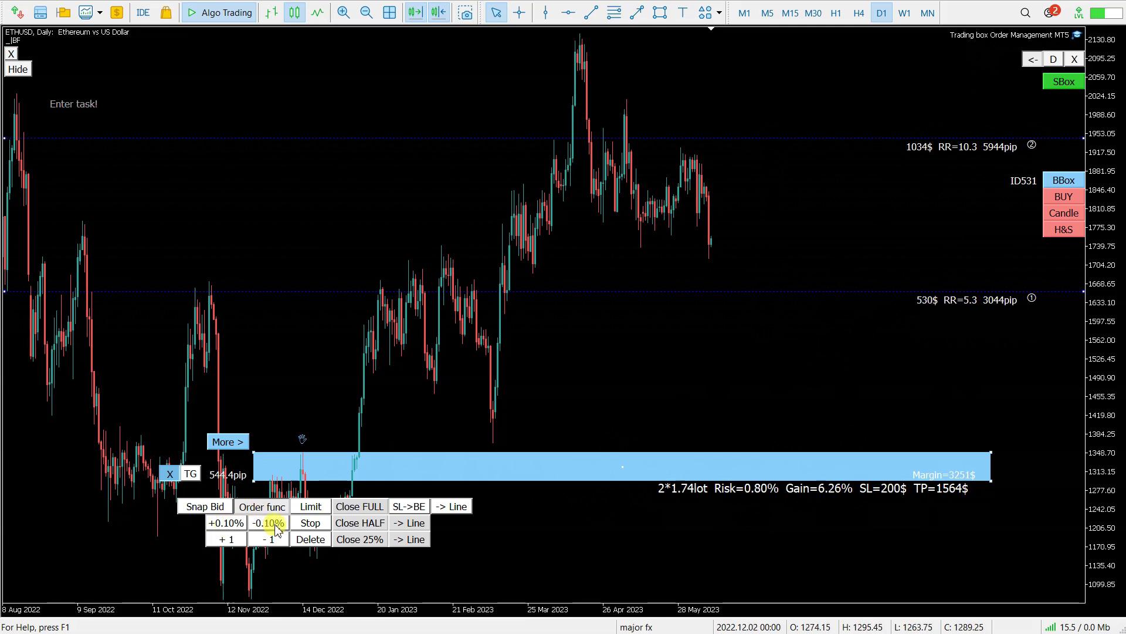
{"action": "left_click", "coordinate": [277, 530]}
{"action": "left_click", "coordinate": [277, 530]}
{"action": "left_click", "coordinate": [277, 529]}
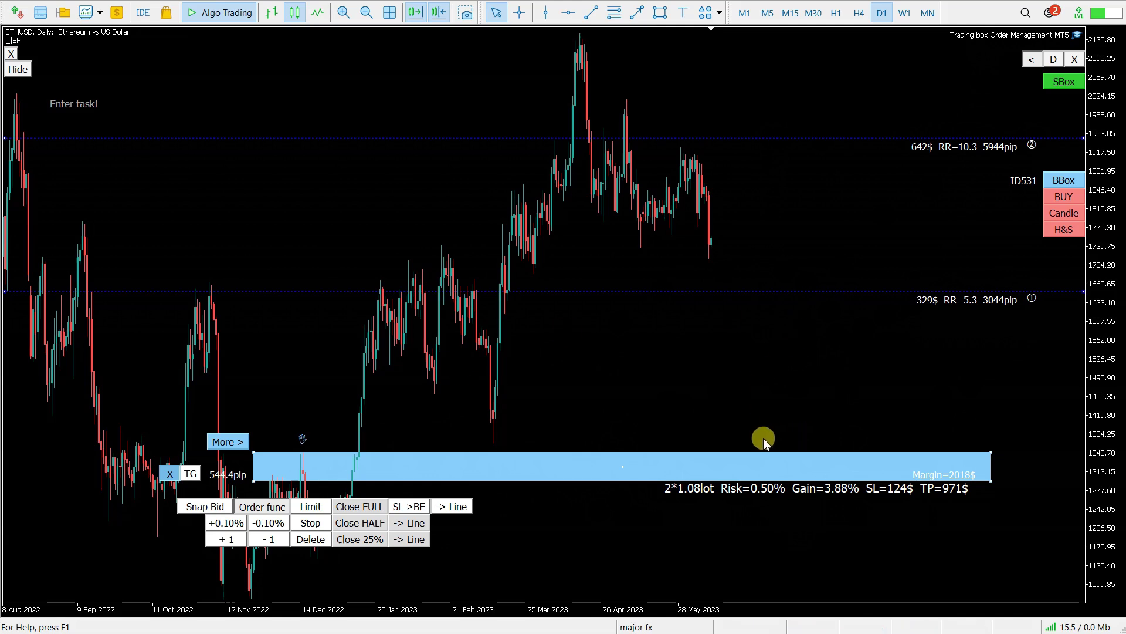
{"action": "left_click", "coordinate": [259, 508]}
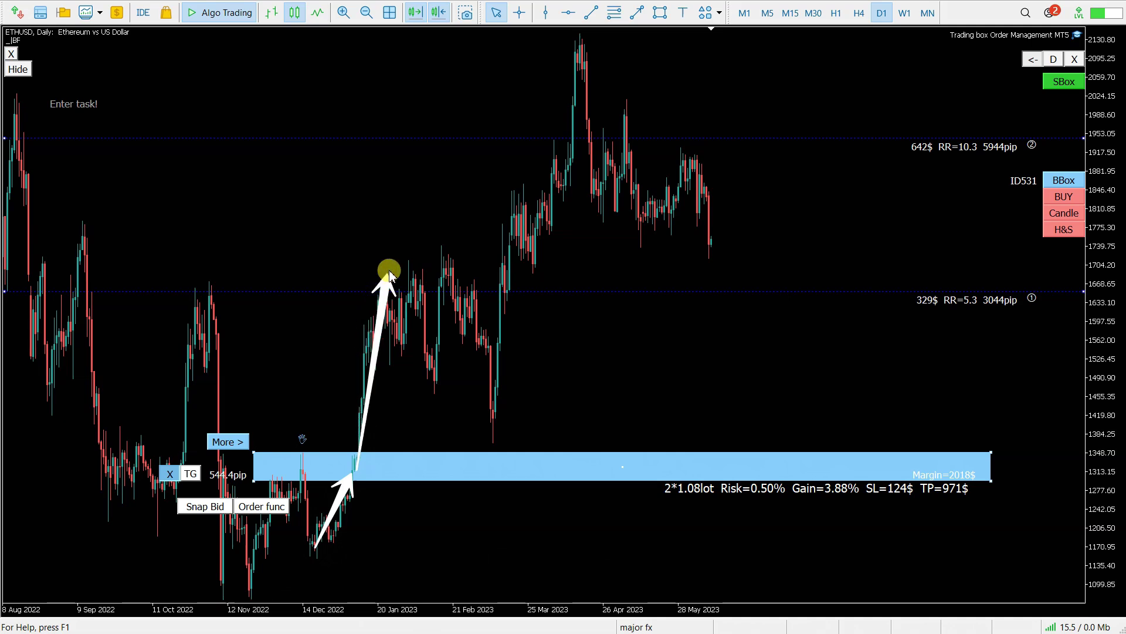
{"action": "left_click_drag", "start_coordinate": [371, 298], "coordinate": [205, 287]}
{"action": "mouse_move", "coordinate": [418, 264]}
{"action": "left_mouse_down"}
{"action": "mouse_move", "coordinate": [437, 384]}
{"action": "mouse_move", "coordinate": [453, 256]}
{"action": "mouse_move", "coordinate": [494, 441]}
{"action": "left_mouse_up"}
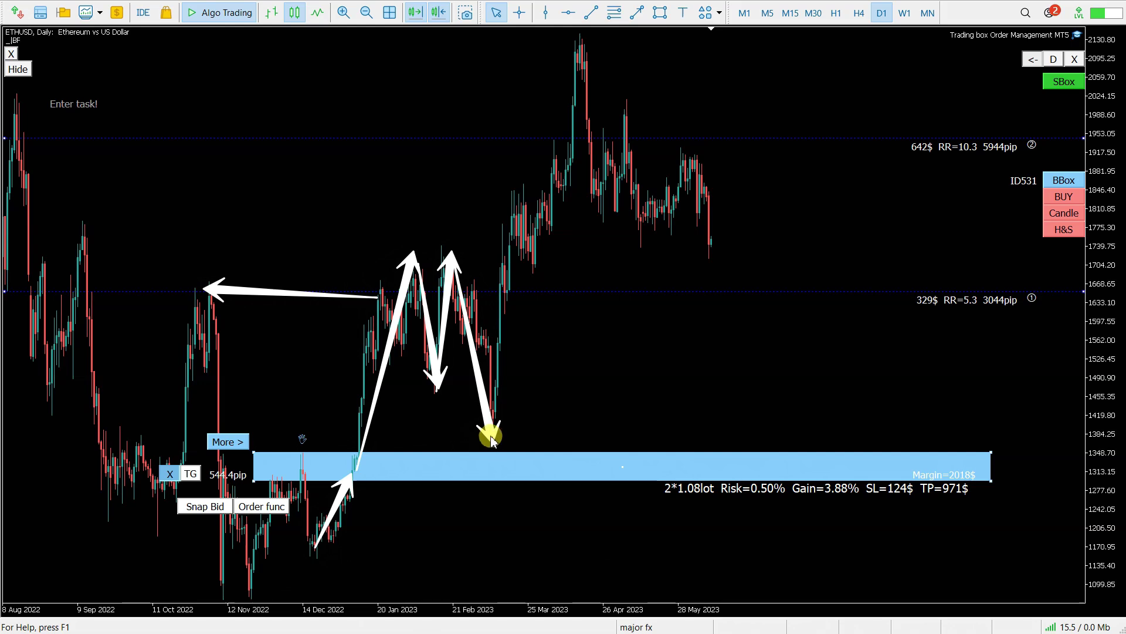
{"action": "mouse_move", "coordinate": [504, 392]}
{"action": "left_mouse_down"}
{"action": "mouse_move", "coordinate": [540, 196]}
{"action": "mouse_move", "coordinate": [581, 65]}
{"action": "mouse_move", "coordinate": [679, 257]}
{"action": "mouse_move", "coordinate": [732, 141]}
{"action": "mouse_move", "coordinate": [784, 289]}
{"action": "mouse_move", "coordinate": [801, 419]}
{"action": "mouse_move", "coordinate": [834, 340]}
{"action": "mouse_move", "coordinate": [855, 382]}
{"action": "mouse_move", "coordinate": [870, 455]}
{"action": "mouse_move", "coordinate": [860, 464]}
{"action": "left_mouse_up"}
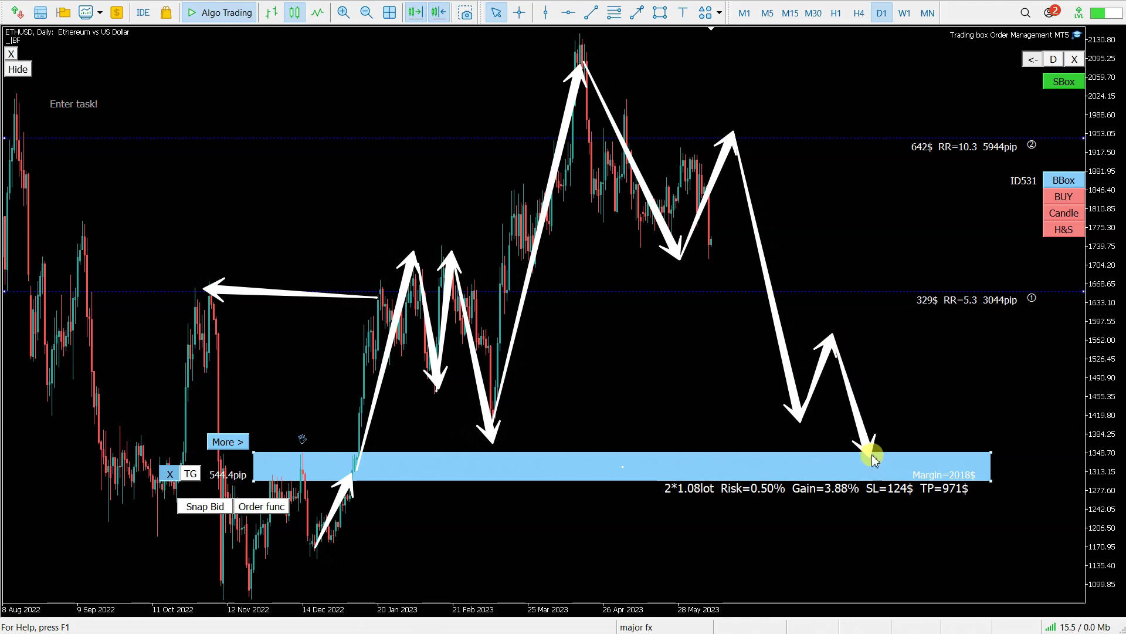
{"action": "left_click_drag", "start_coordinate": [885, 437], "coordinate": [937, 296]}
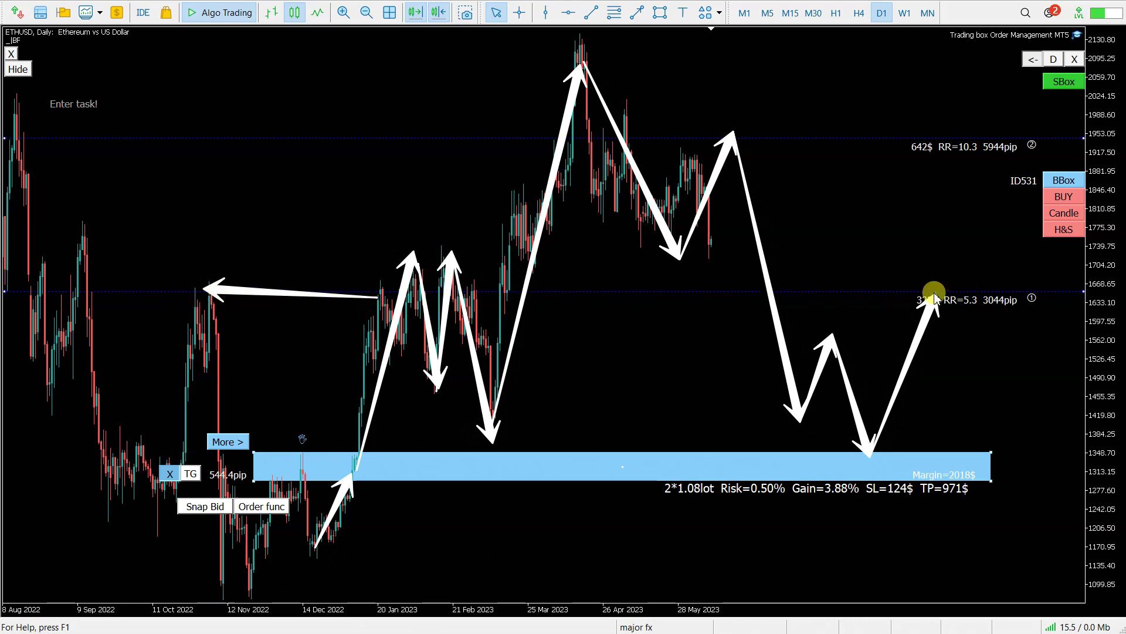
{"action": "mouse_move", "coordinate": [938, 292]}
{"action": "left_mouse_down"}
{"action": "mouse_move", "coordinate": [966, 241]}
{"action": "mouse_move", "coordinate": [981, 144]}
{"action": "left_mouse_up"}
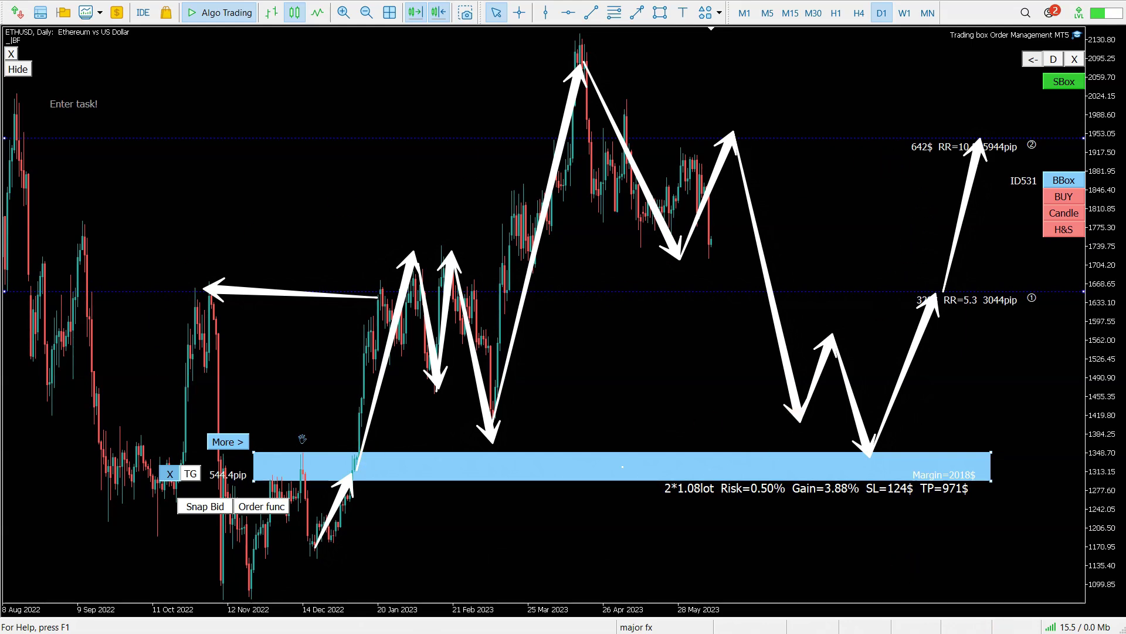
{"action": "key", "text": "Escape"}
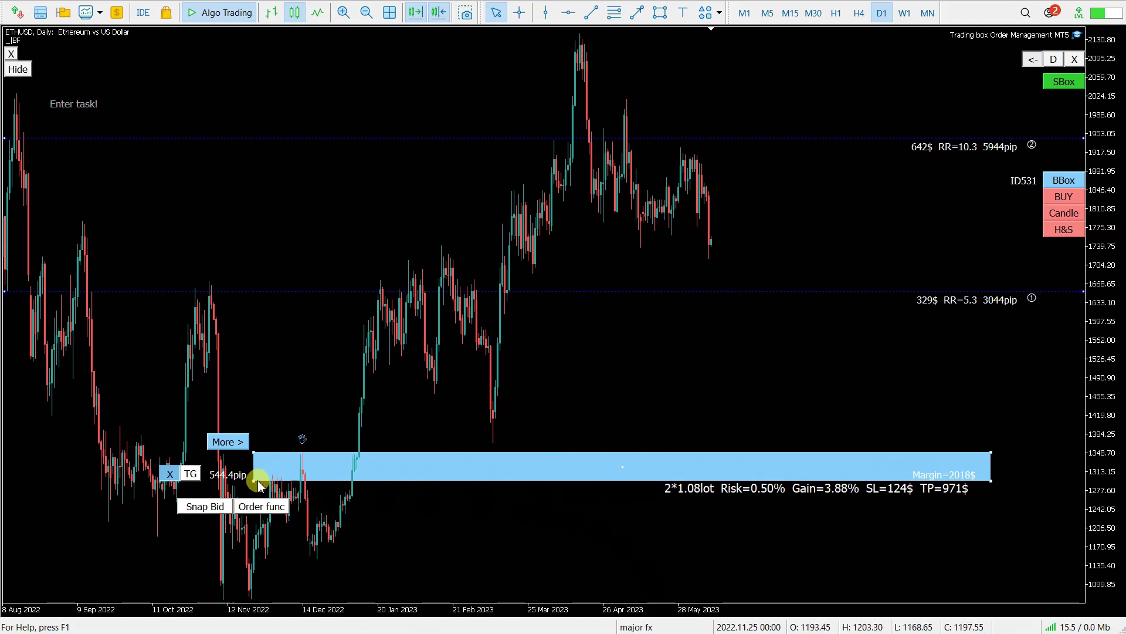
Settle the buy box stop at 522.2 pip (2*1.12 lot) and draw arrows at its top and bottom.
{"action": "left_click_drag", "start_coordinate": [256, 486], "coordinate": [289, 555]}
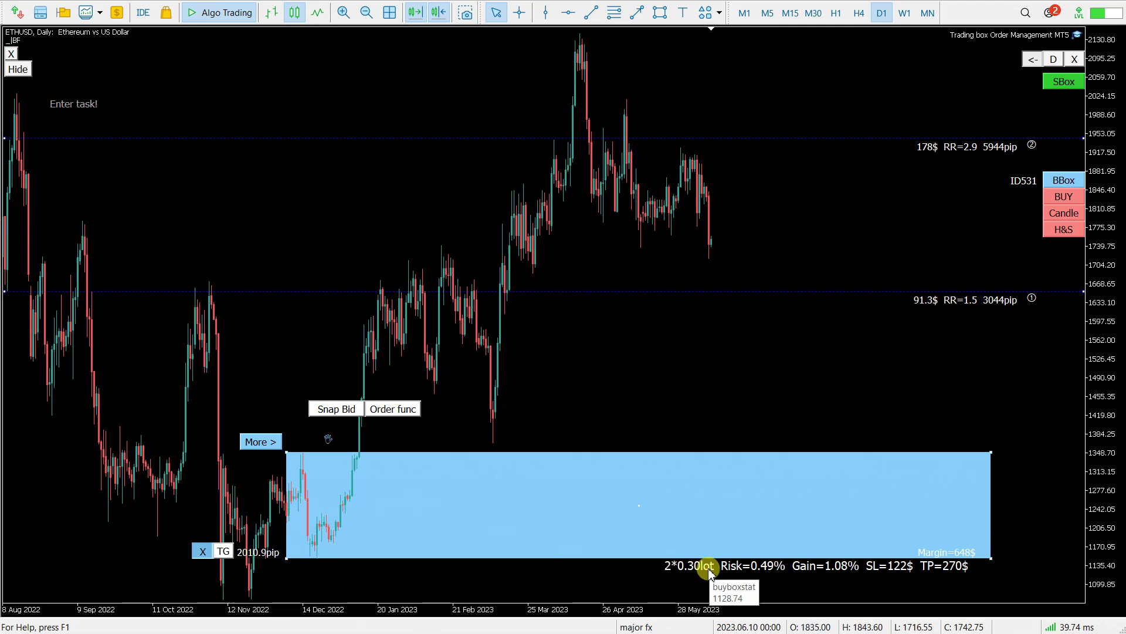
{"action": "left_click_drag", "start_coordinate": [303, 542], "coordinate": [265, 482]}
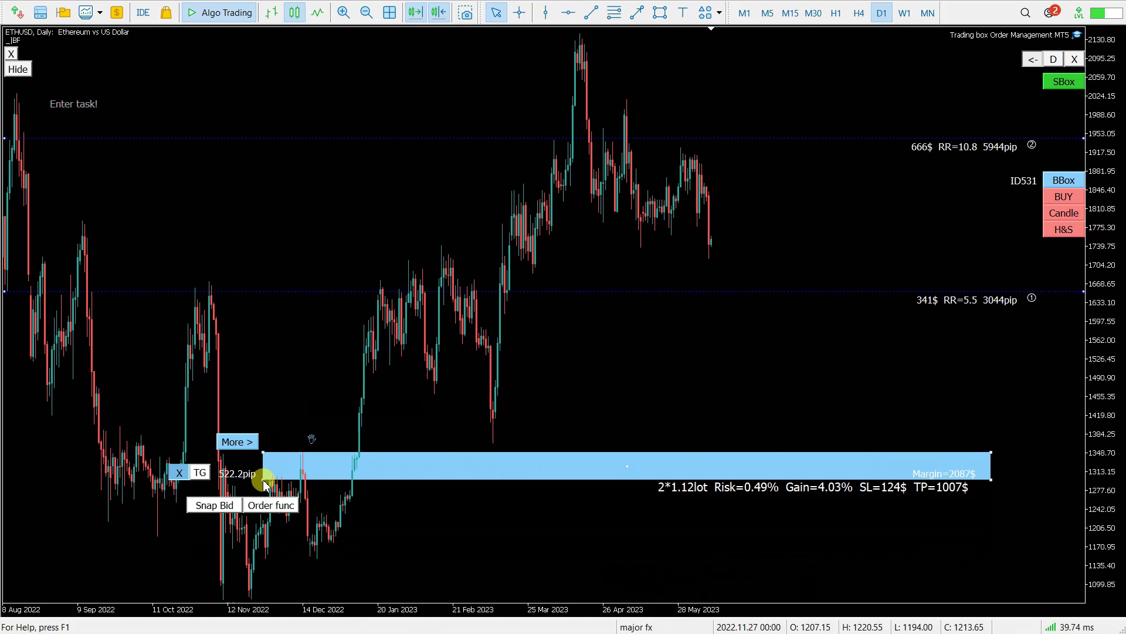
{"action": "left_click", "coordinate": [553, 515]}
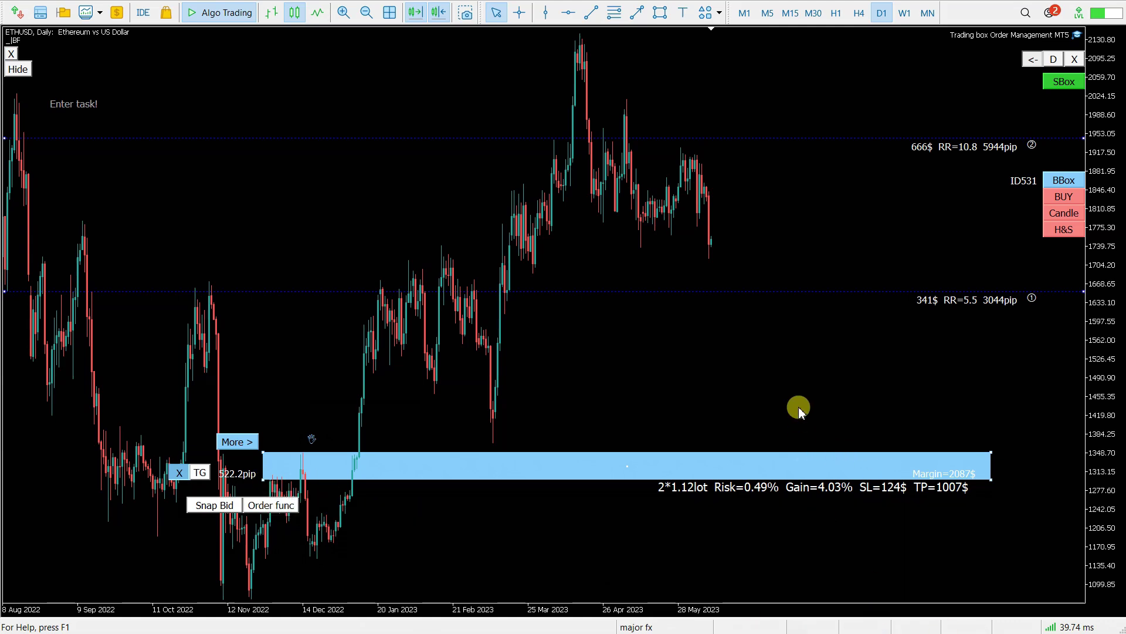
{"action": "left_click_drag", "start_coordinate": [817, 339], "coordinate": [822, 456]}
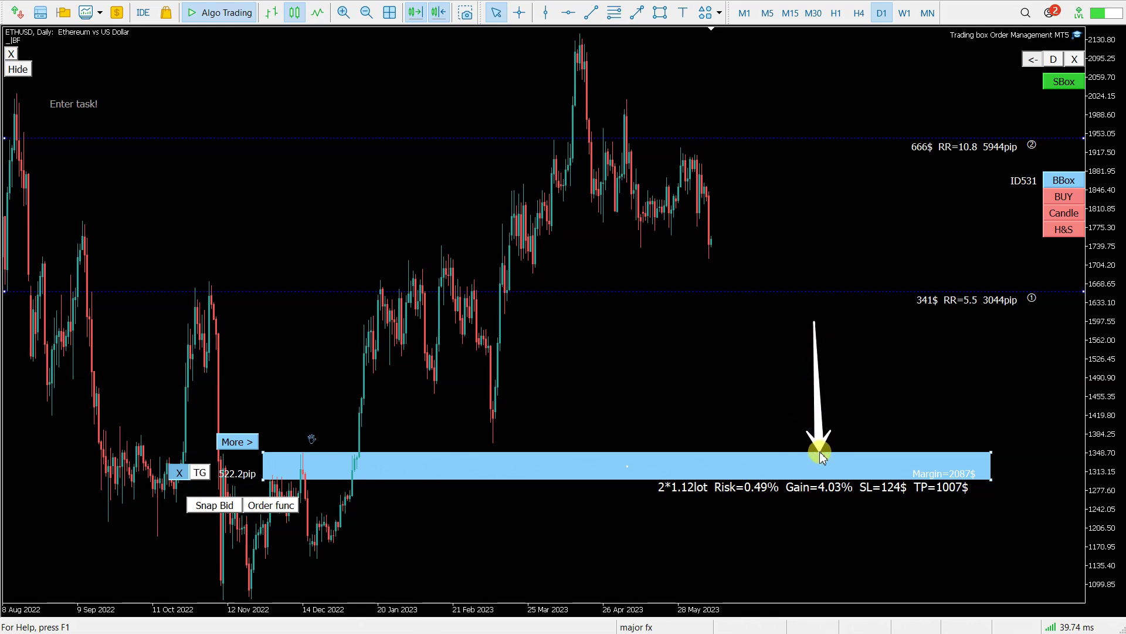
{"action": "left_click_drag", "start_coordinate": [616, 564], "coordinate": [612, 482]}
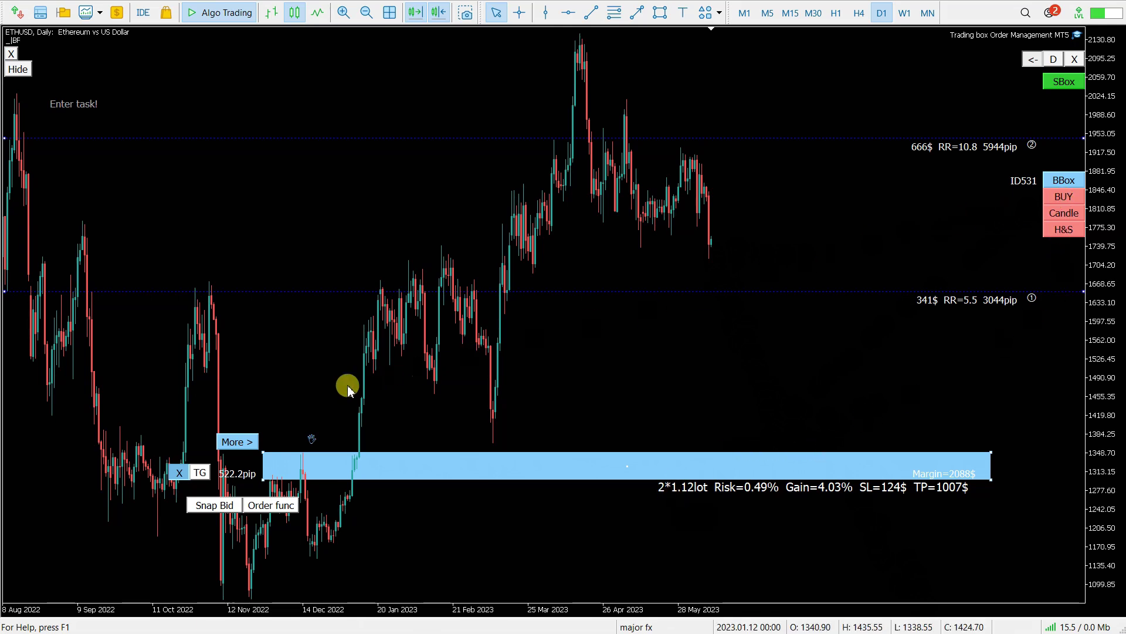
In the advanced menu, enable Liquidity and toggle Moving box on then off.
{"action": "left_click", "coordinate": [233, 443]}
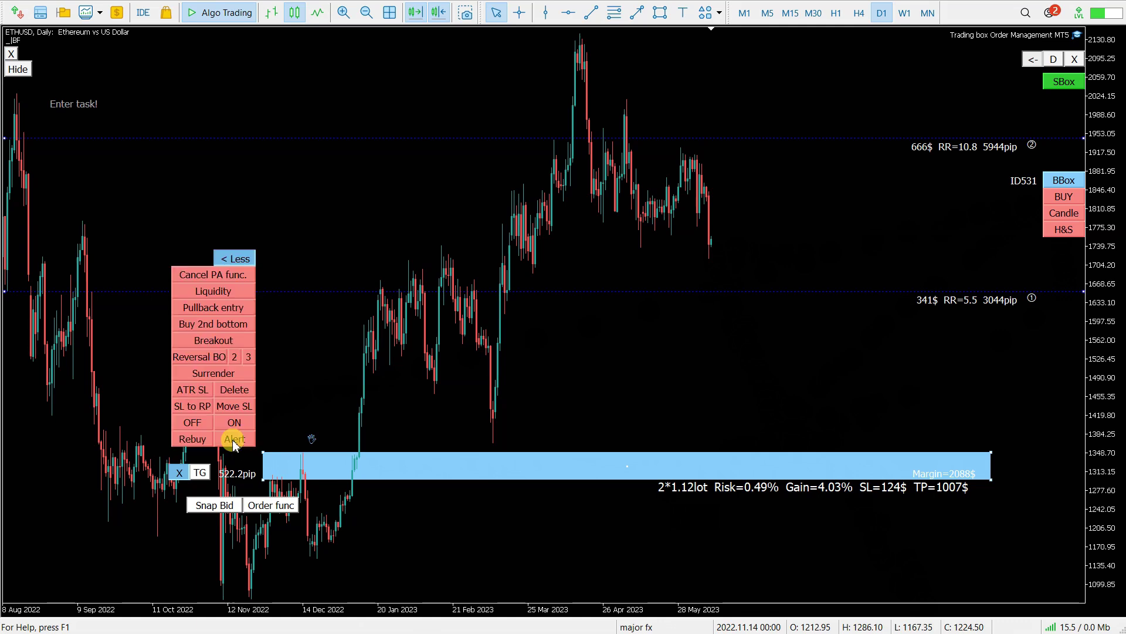
{"action": "left_click", "coordinate": [213, 292]}
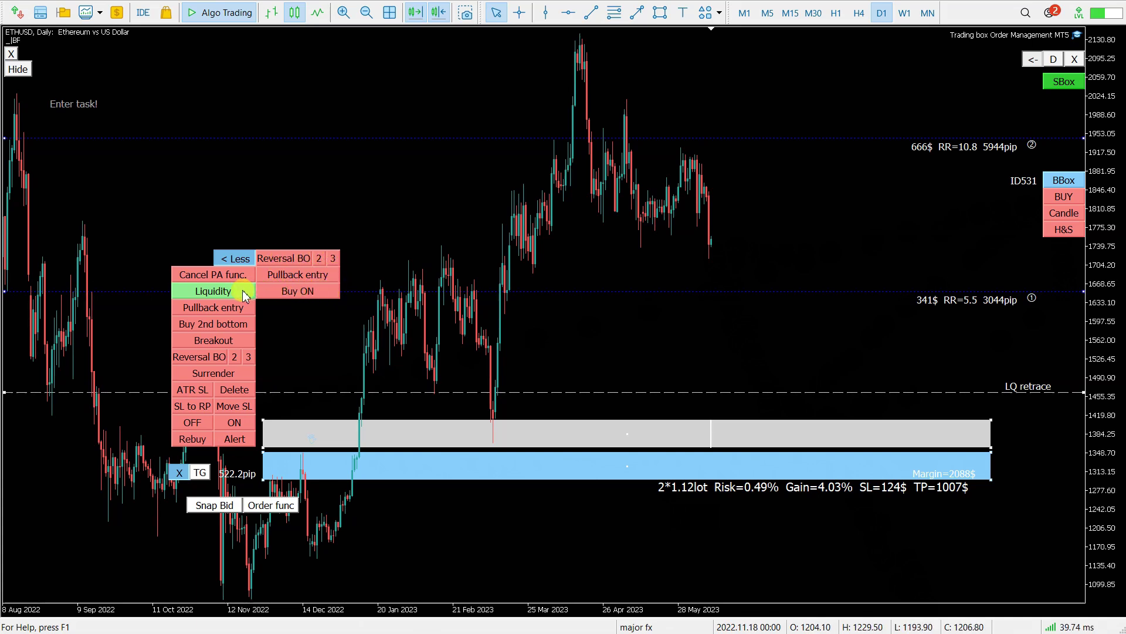
{"action": "mouse_move", "coordinate": [235, 310]}
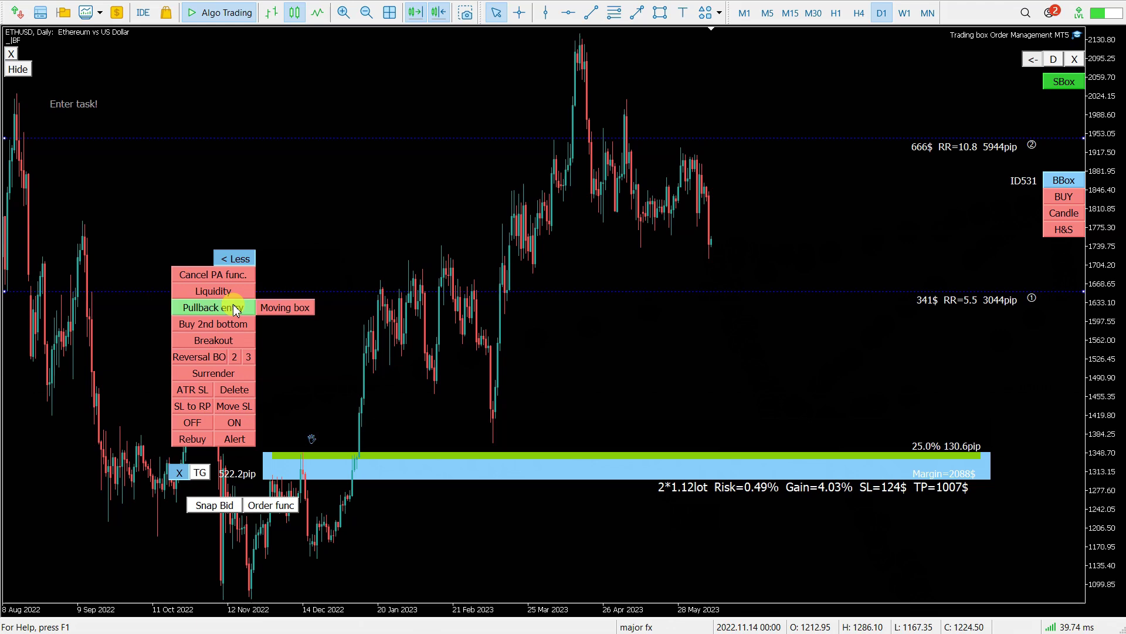
{"action": "left_click", "coordinate": [305, 314]}
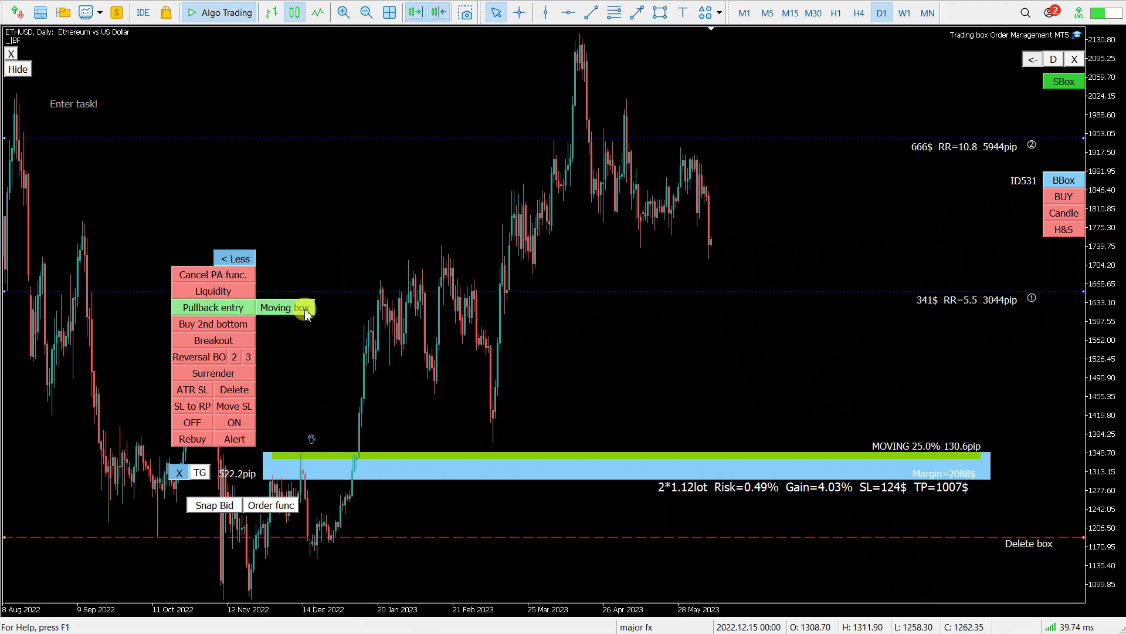
{"action": "left_click", "coordinate": [296, 311]}
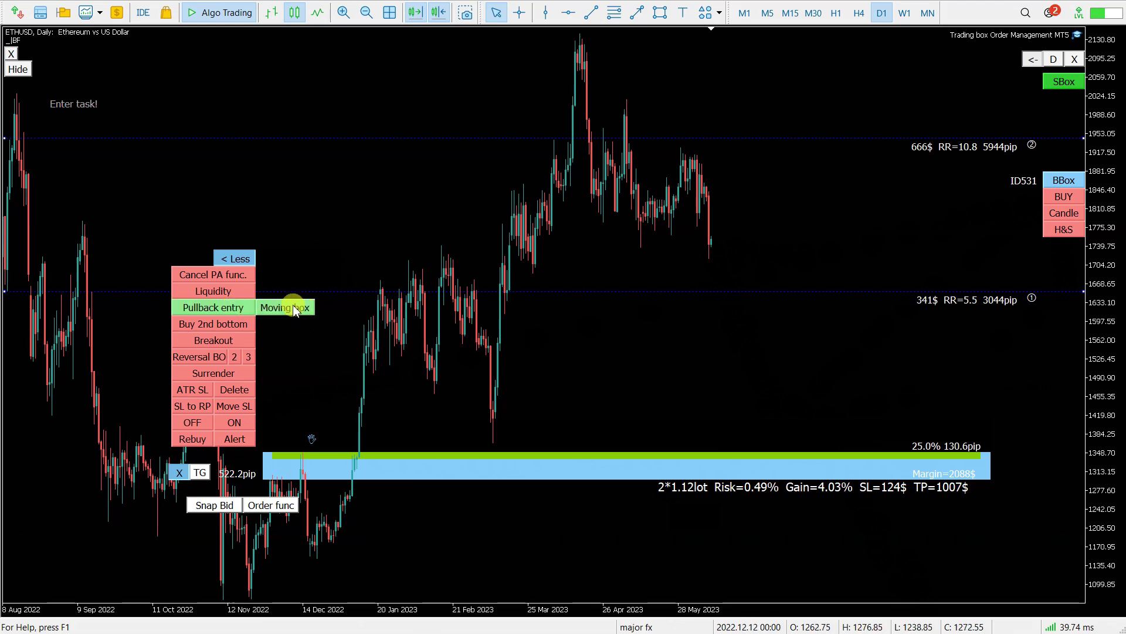
Toggle Buy 2nd bottom on then off, then select Reversal BO.
{"action": "left_click", "coordinate": [227, 327]}
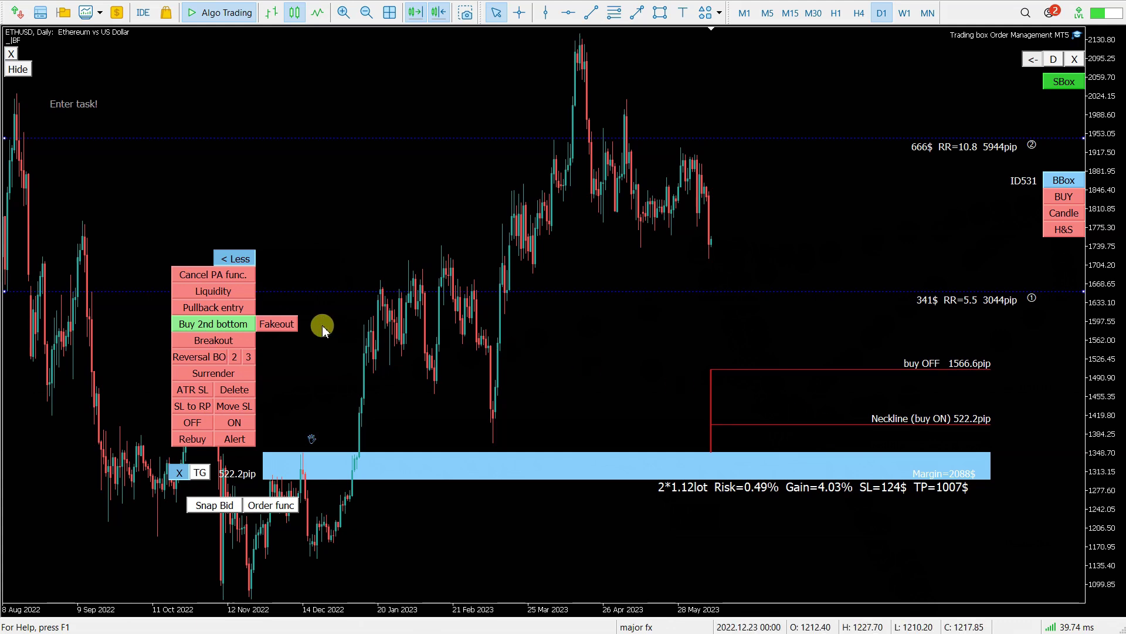
{"action": "left_click", "coordinate": [234, 325]}
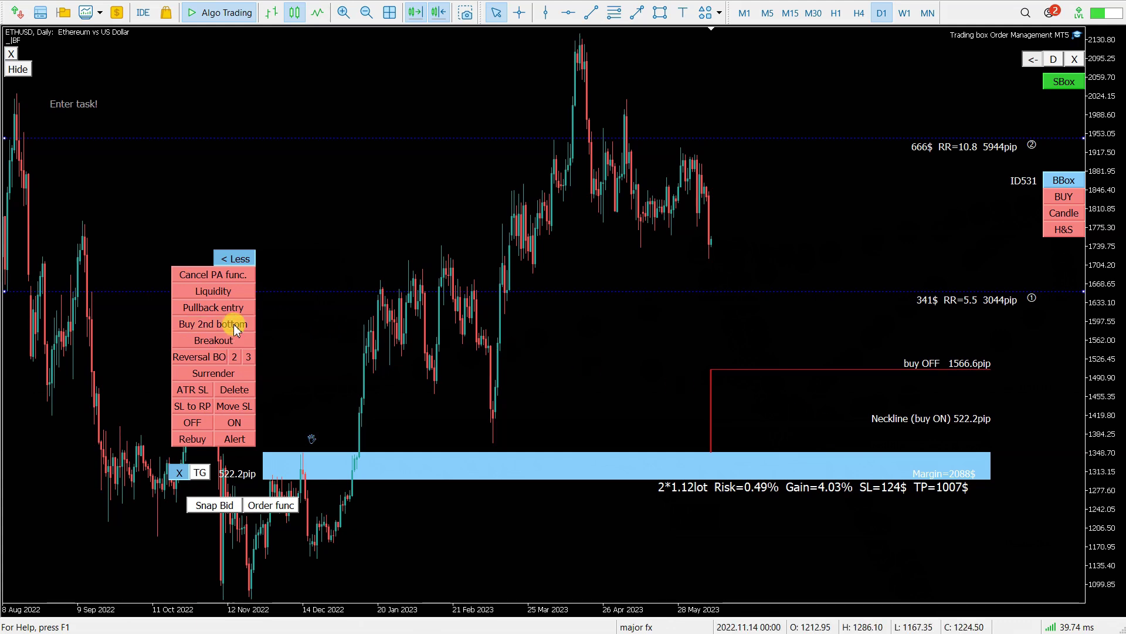
{"action": "left_click", "coordinate": [212, 359]}
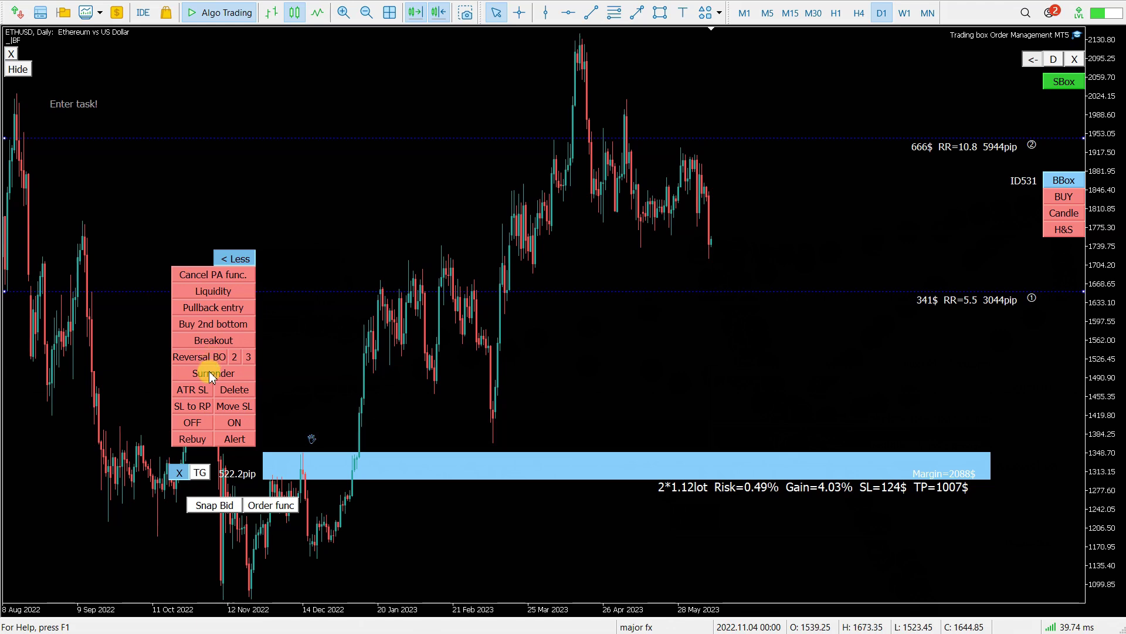
{"action": "left_click", "coordinate": [209, 374]}
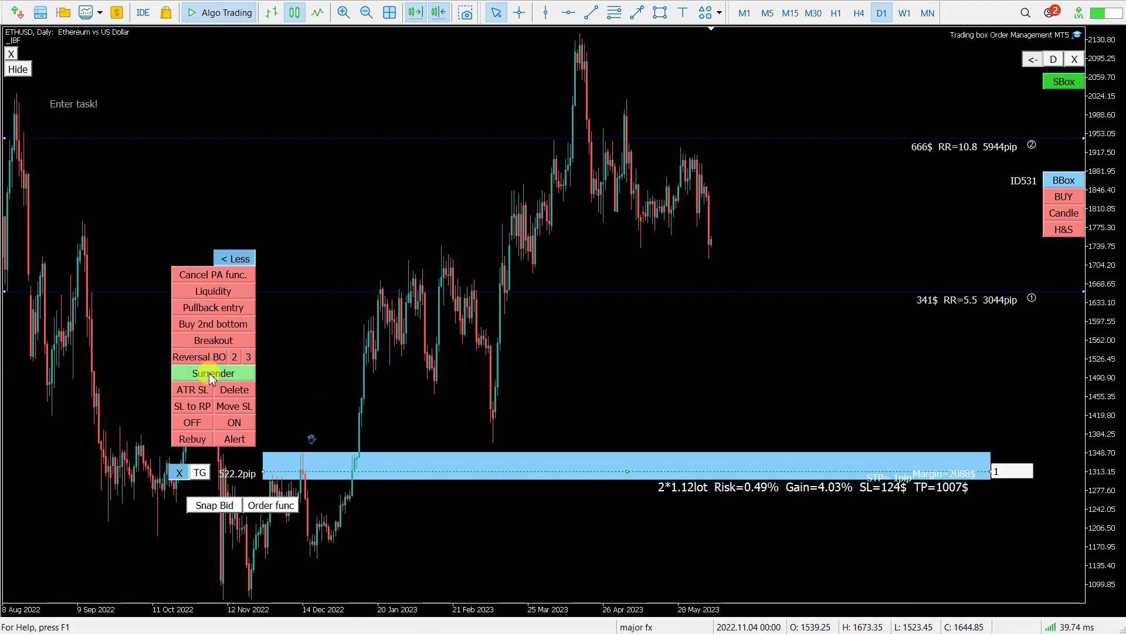
{"action": "left_click", "coordinate": [194, 391]}
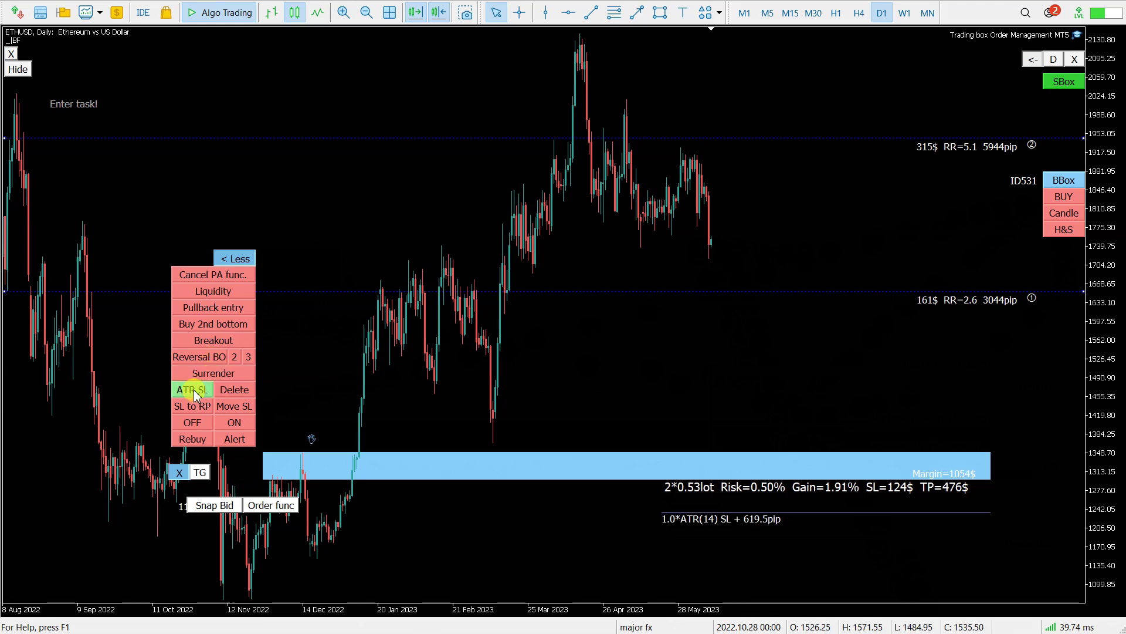
{"action": "left_click", "coordinate": [196, 407]}
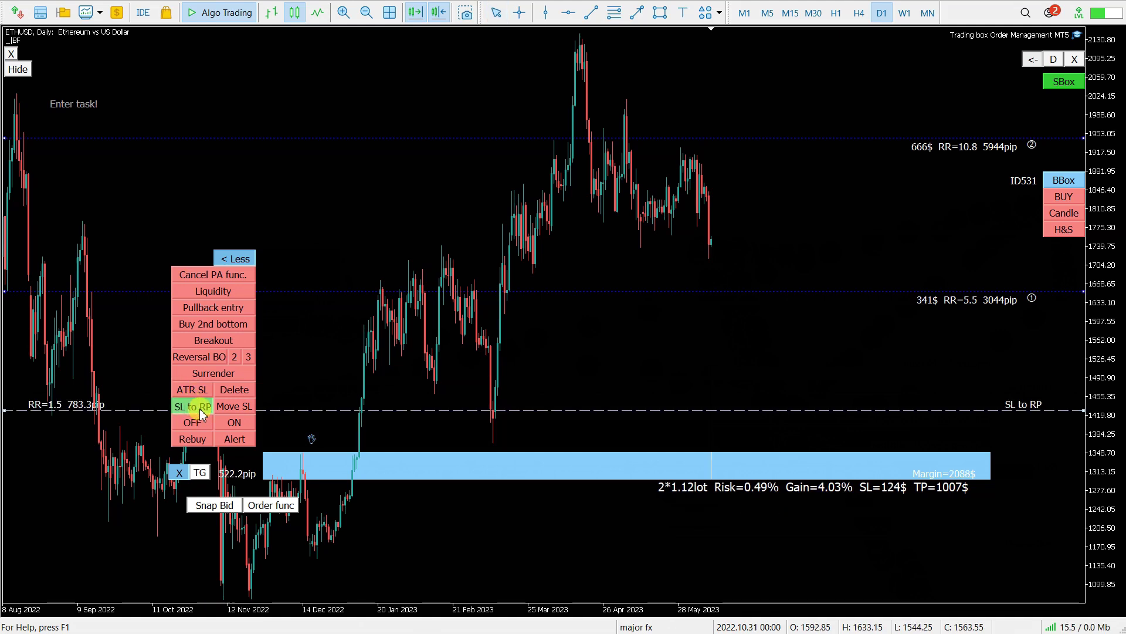
{"action": "left_click", "coordinate": [245, 407]}
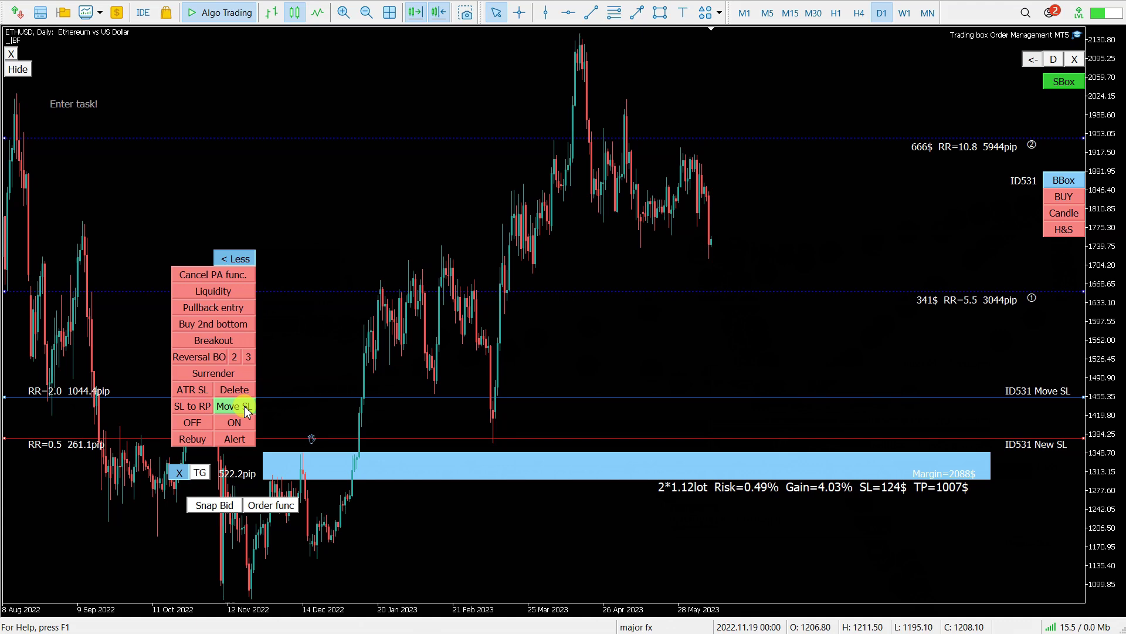
{"action": "left_click", "coordinate": [246, 423]}
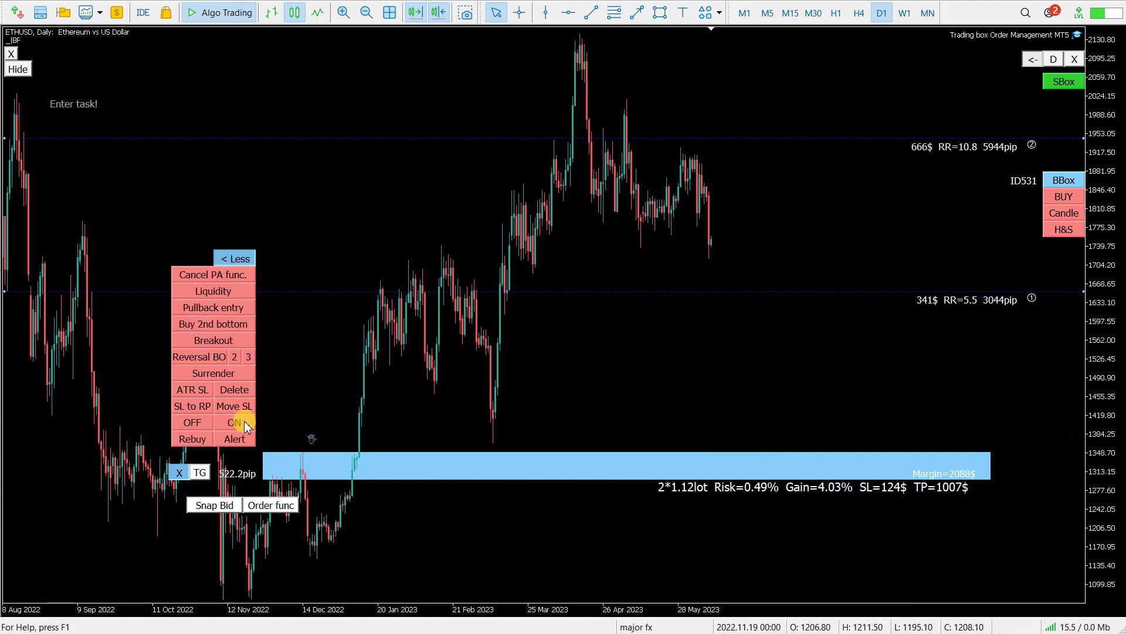
{"action": "left_click", "coordinate": [247, 424]}
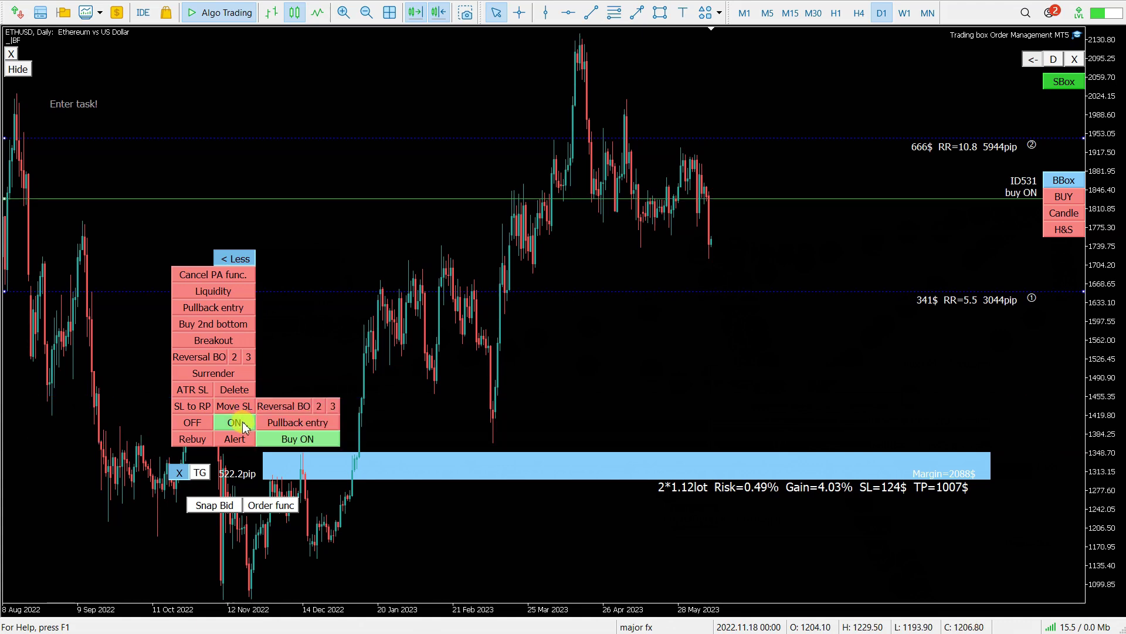
{"action": "left_click", "coordinate": [234, 424]}
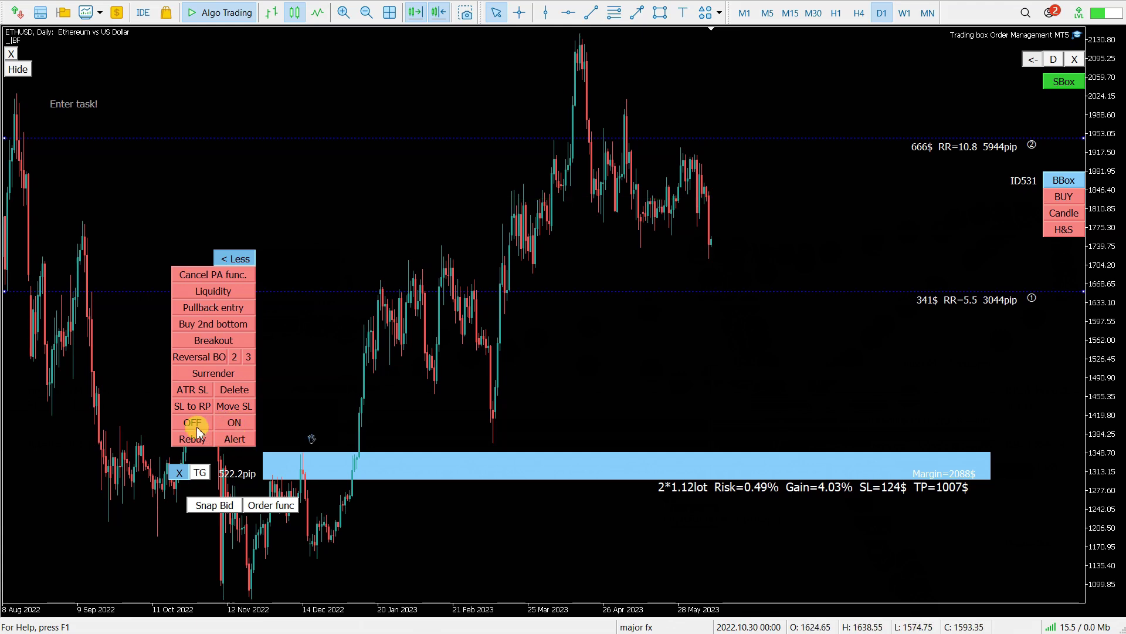
{"action": "left_click", "coordinate": [174, 475]}
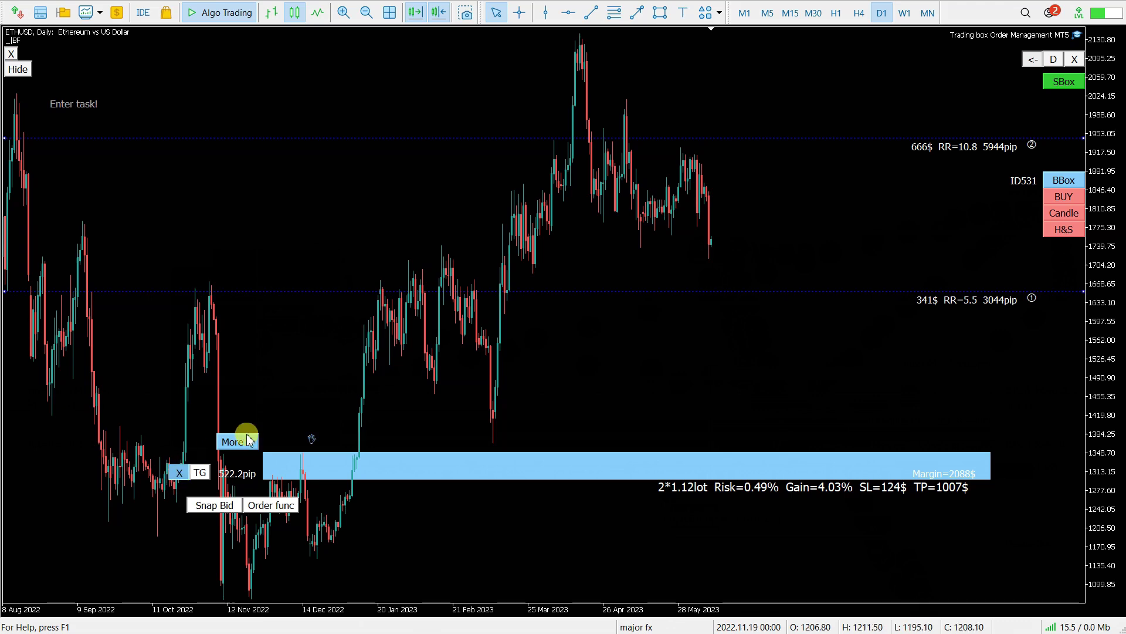
{"action": "left_click", "coordinate": [247, 440]}
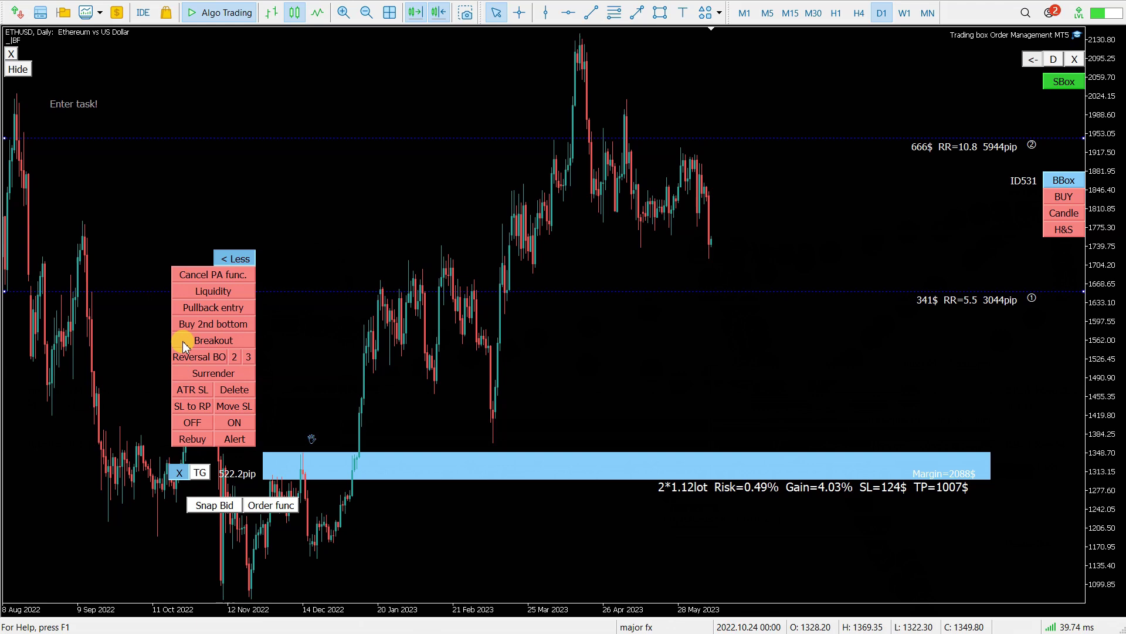
{"action": "left_click", "coordinate": [1077, 37]}
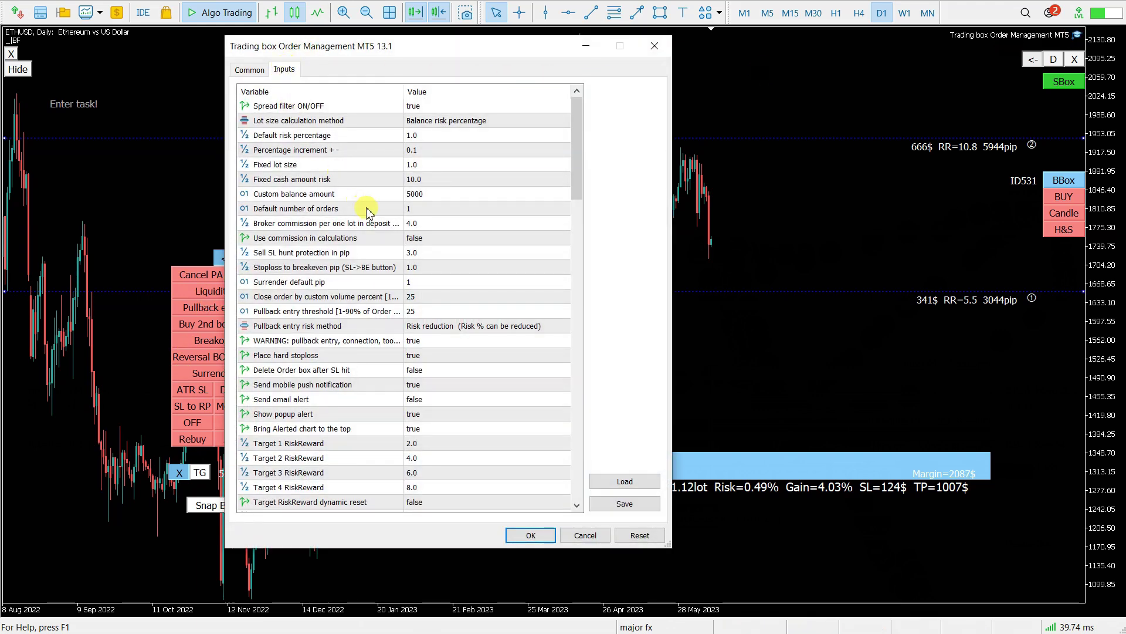
{"action": "scroll", "coordinate": [367, 212], "scroll_direction": "down", "scroll_amount": 9}
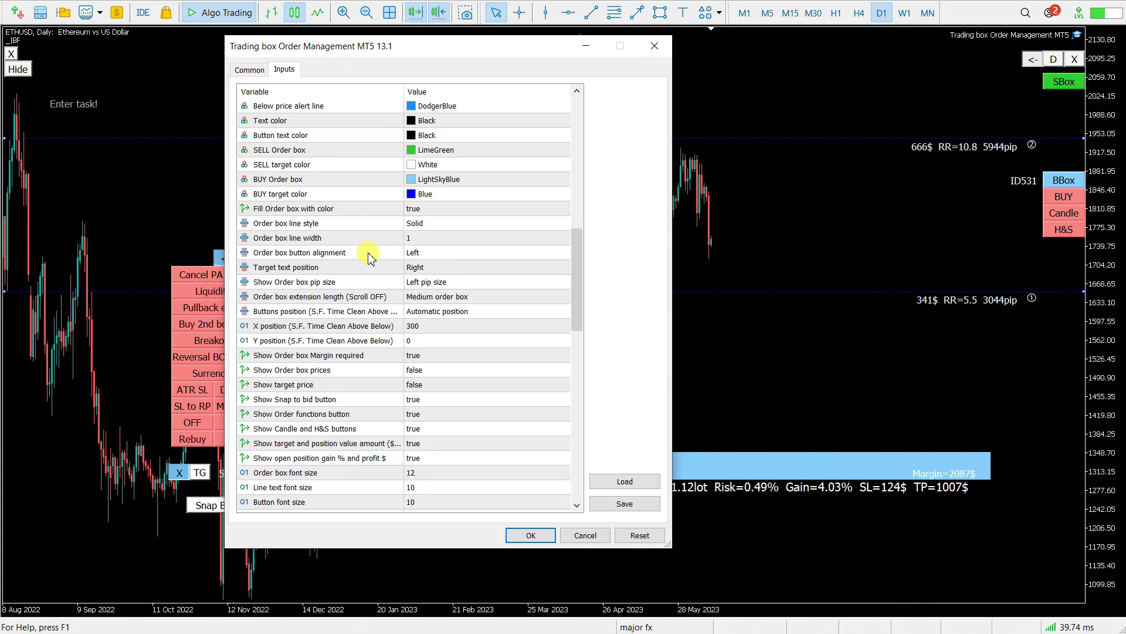
{"action": "scroll", "coordinate": [369, 258], "scroll_direction": "down", "scroll_amount": 15}
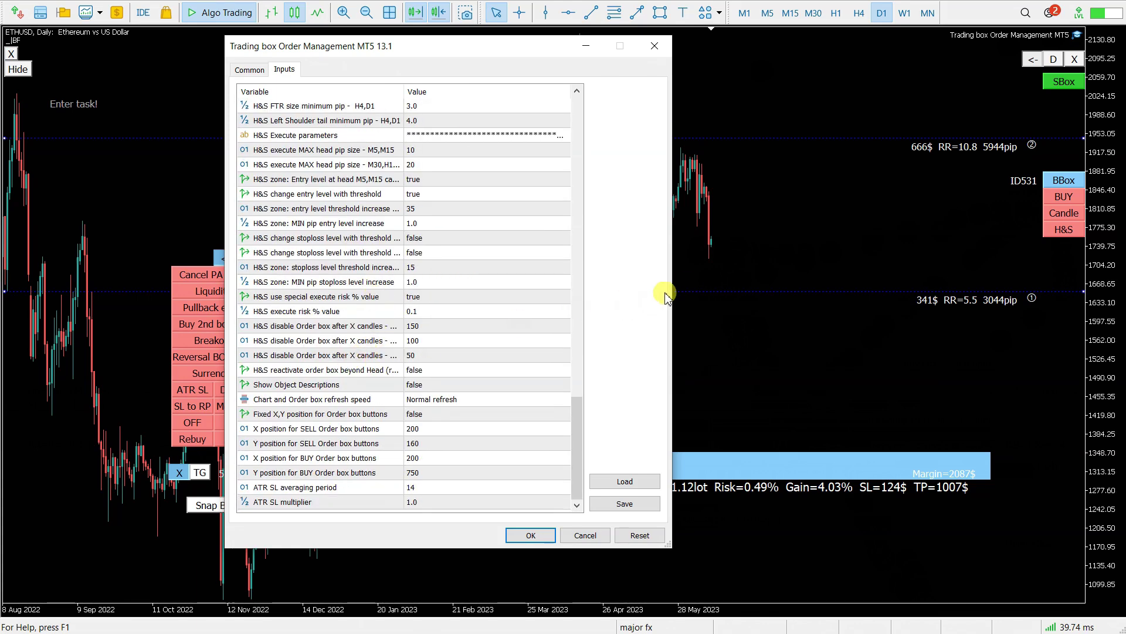
{"action": "left_click_drag", "start_coordinate": [676, 280], "coordinate": [792, 281]}
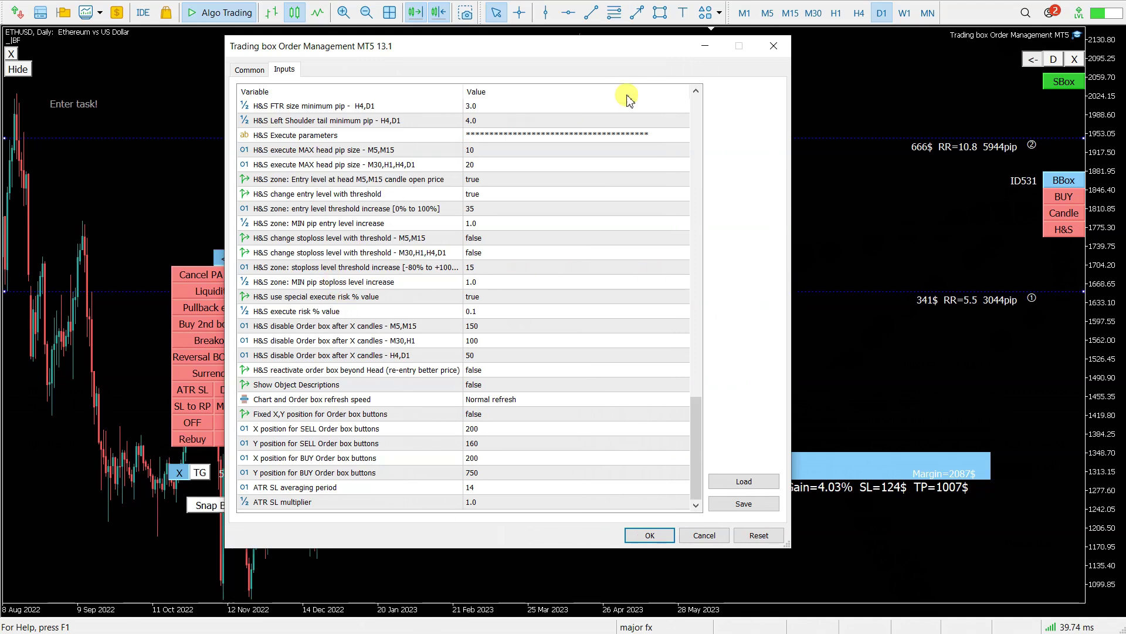
{"action": "left_click", "coordinate": [774, 45]}
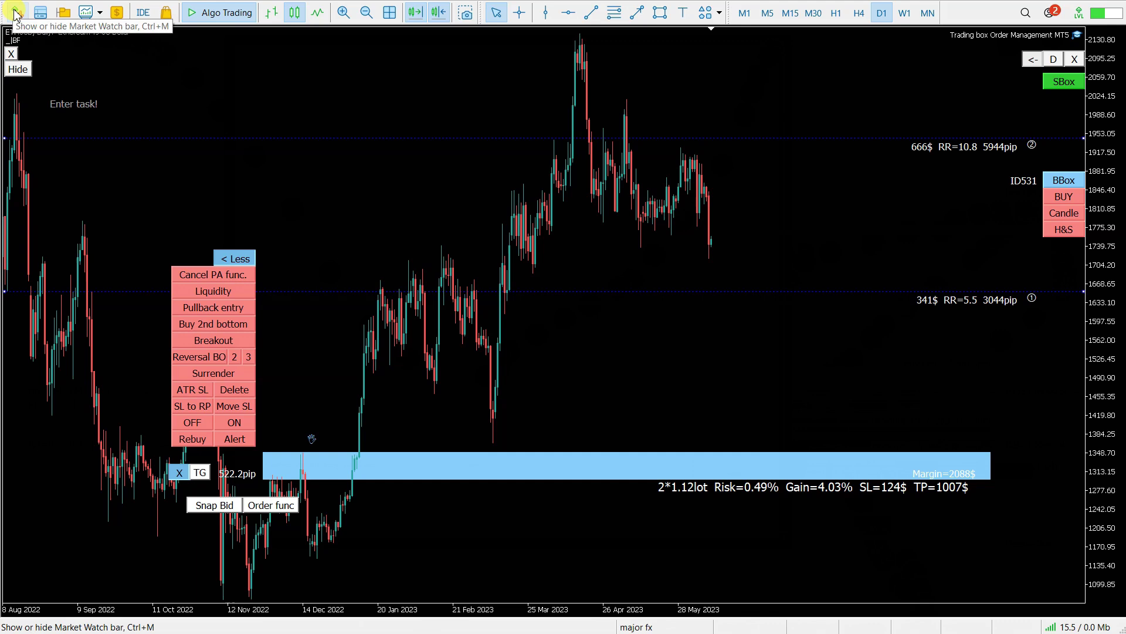
{"action": "left_click", "coordinate": [962, 187]}
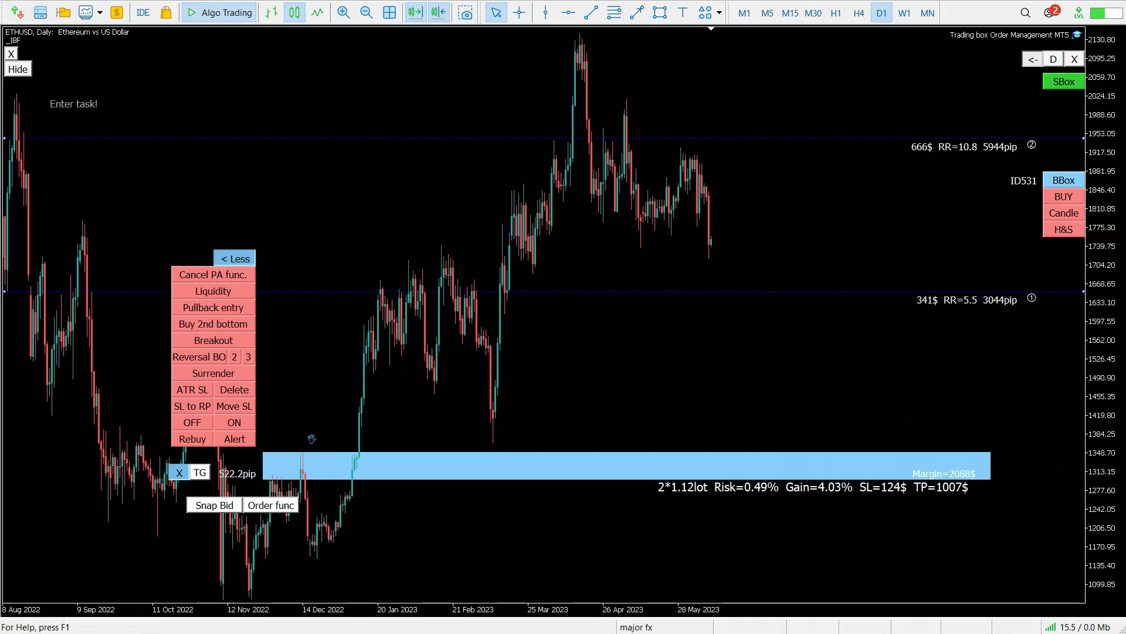